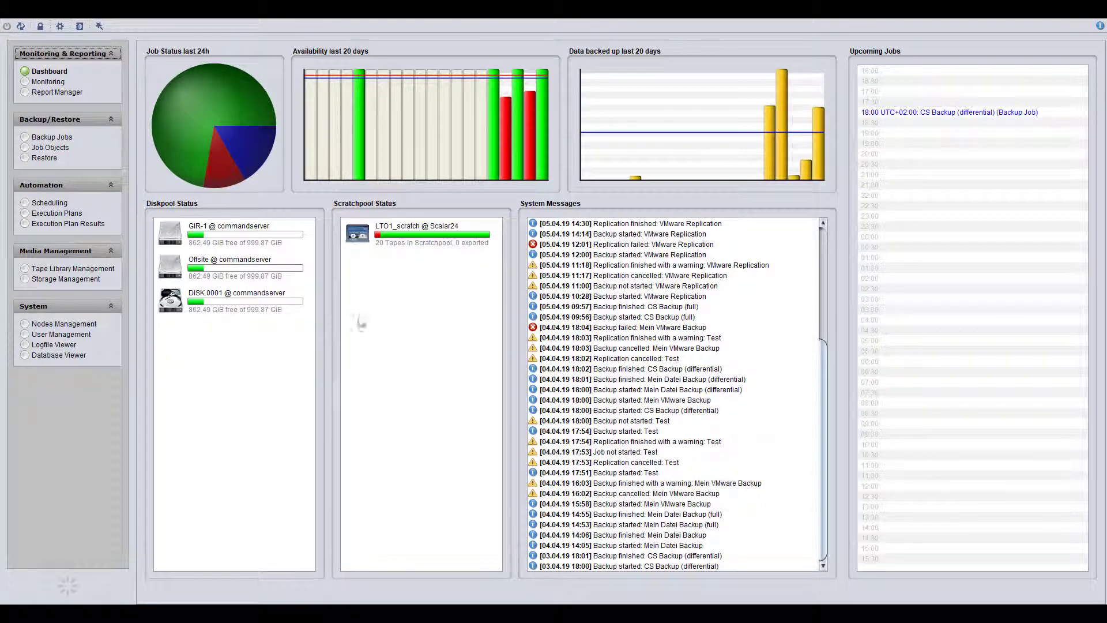
- Create a new MS SQL database backup job in the backup jobs overview
left_click(51, 138)
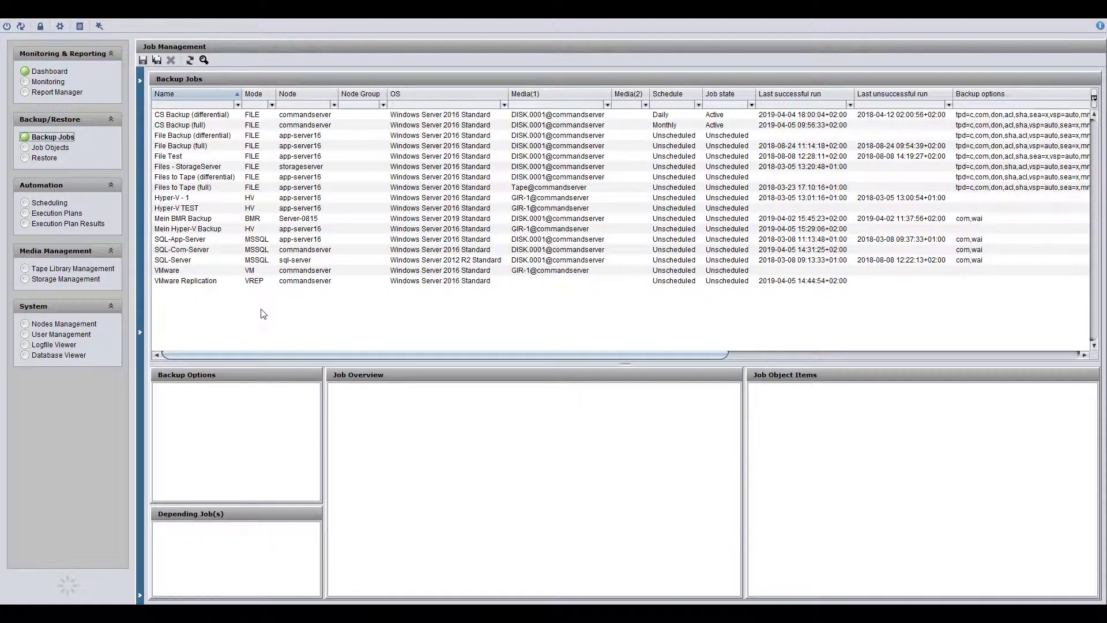
right_click(259, 309)
mouse_move(280, 307)
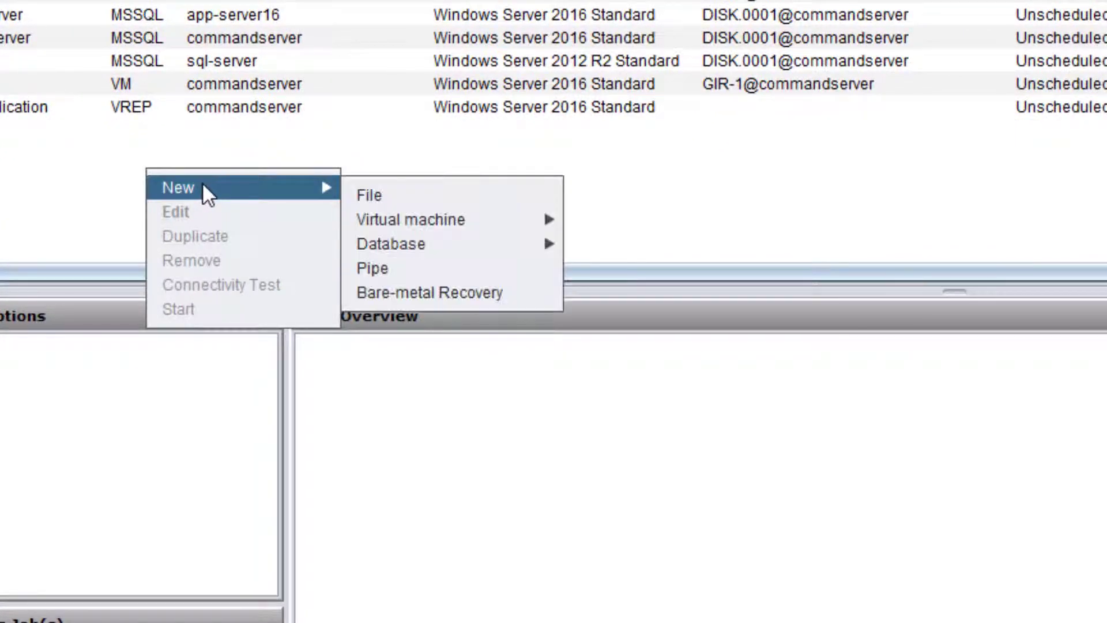
mouse_move(465, 245)
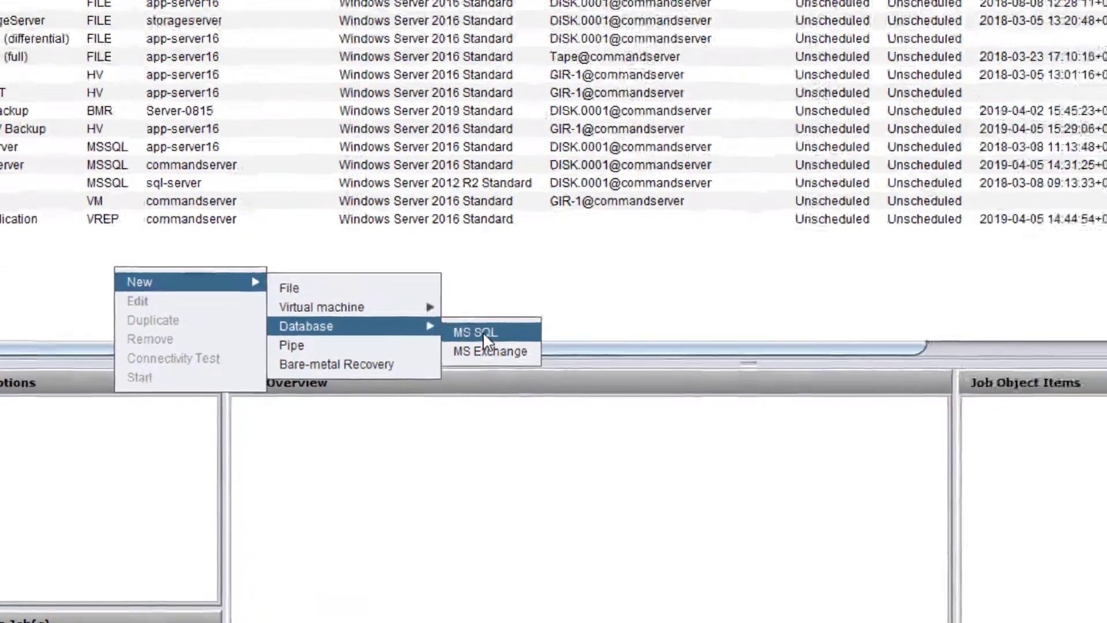
left_click(610, 254)
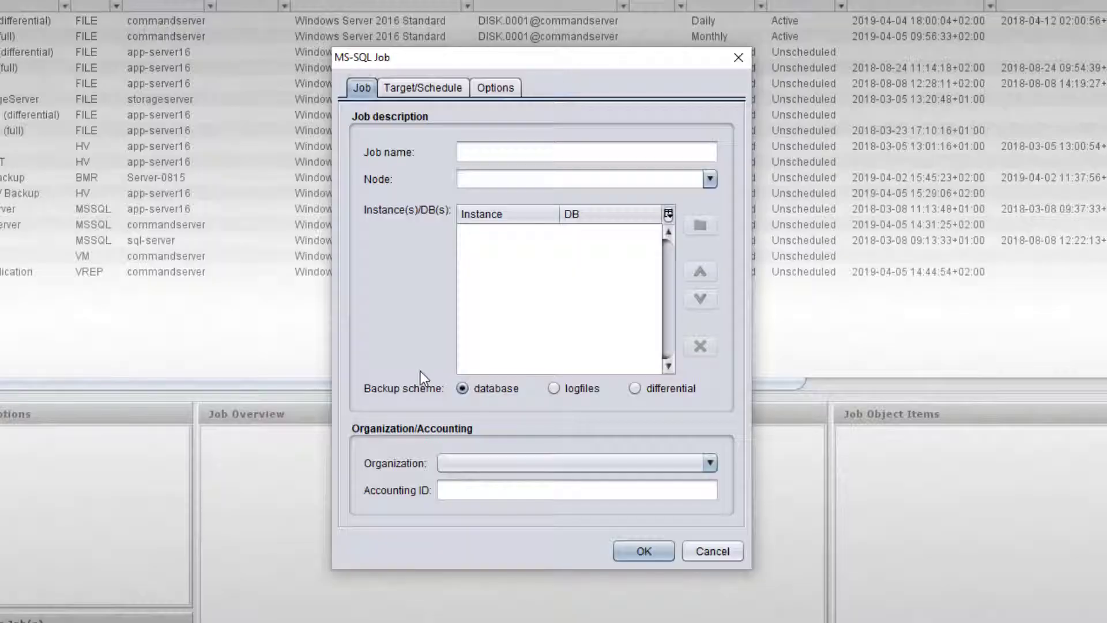
- Name the job "Mein SQL Backup" and open the instance/database selection for node app-server16 (windows)
left_click(525, 146)
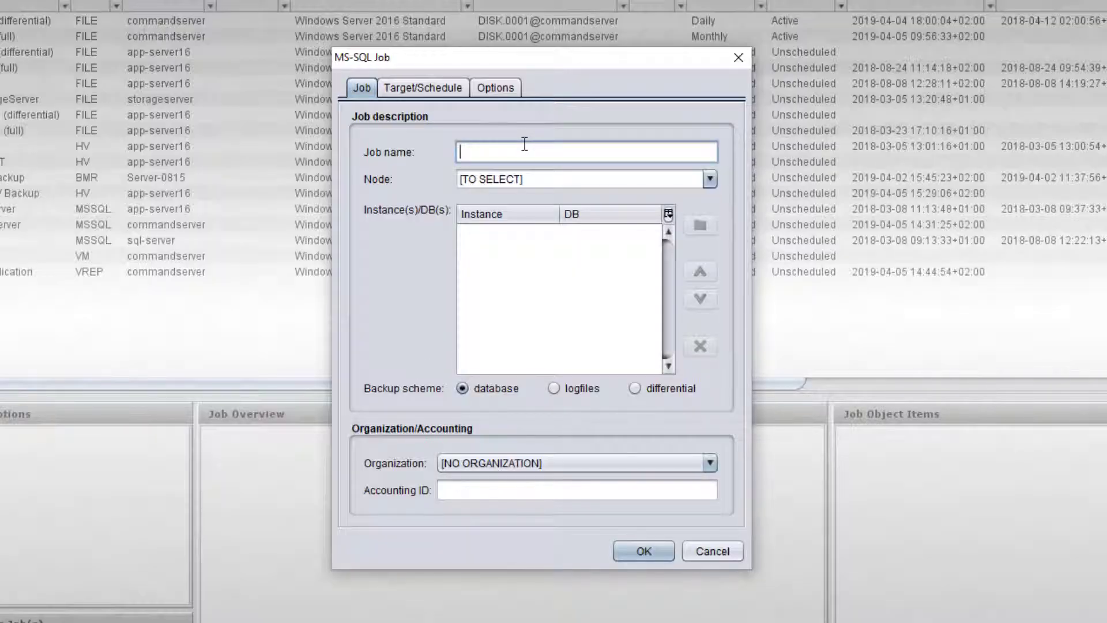
type("Mein SQL Backup")
left_click(708, 182)
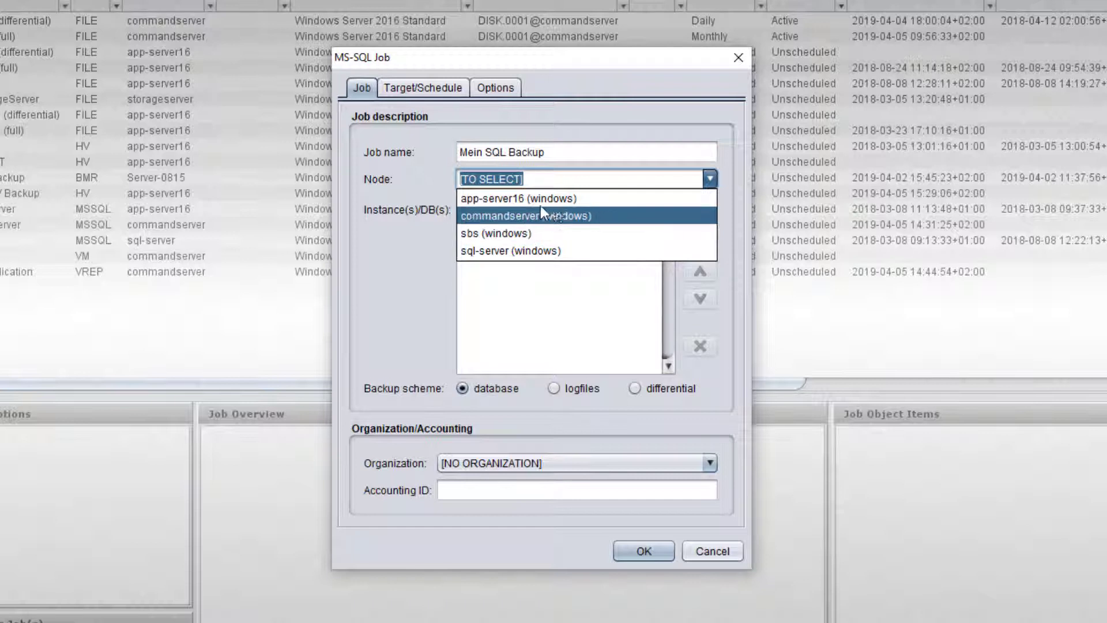
left_click(515, 200)
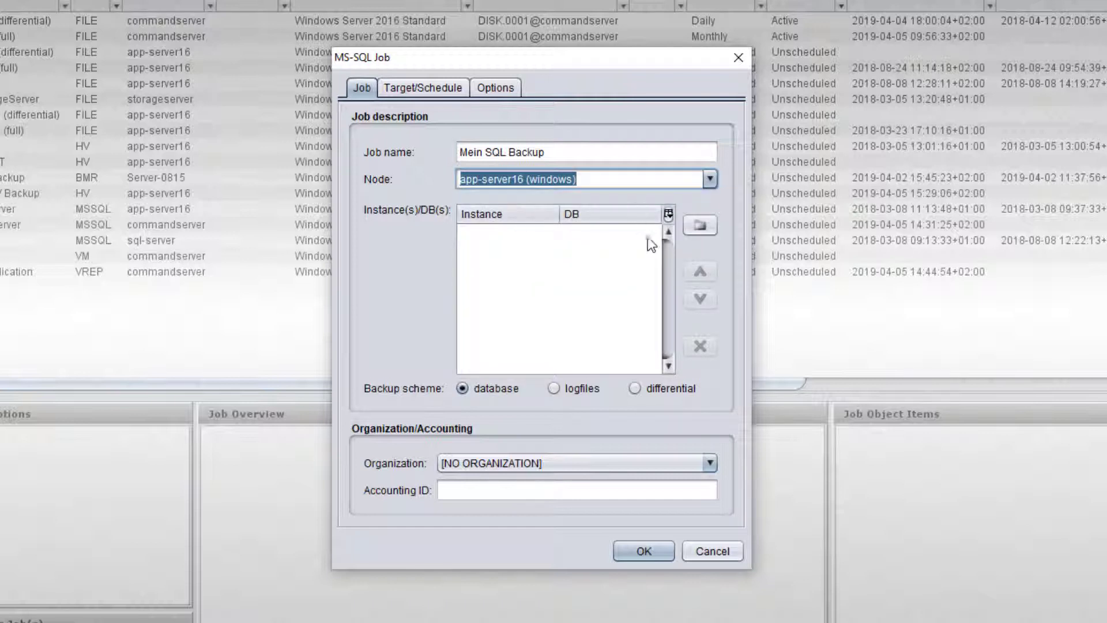
left_click(700, 231)
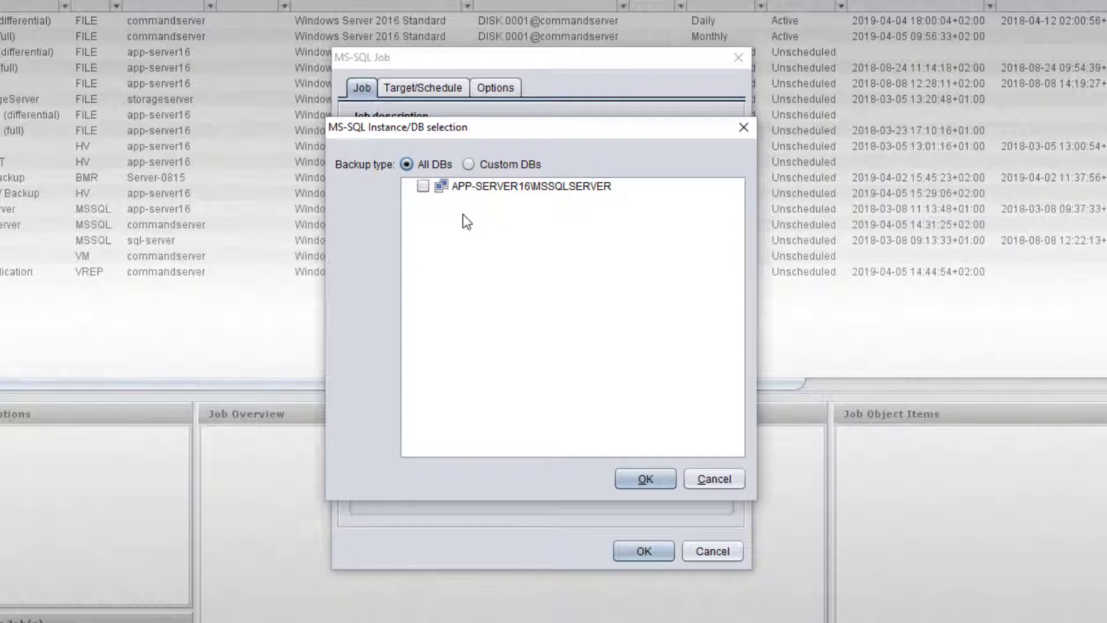
- Choose the custom databases CRM and ERP under APP-SERVER16\MSSQLSERVER for the backup
left_click(476, 165)
left_click(408, 187)
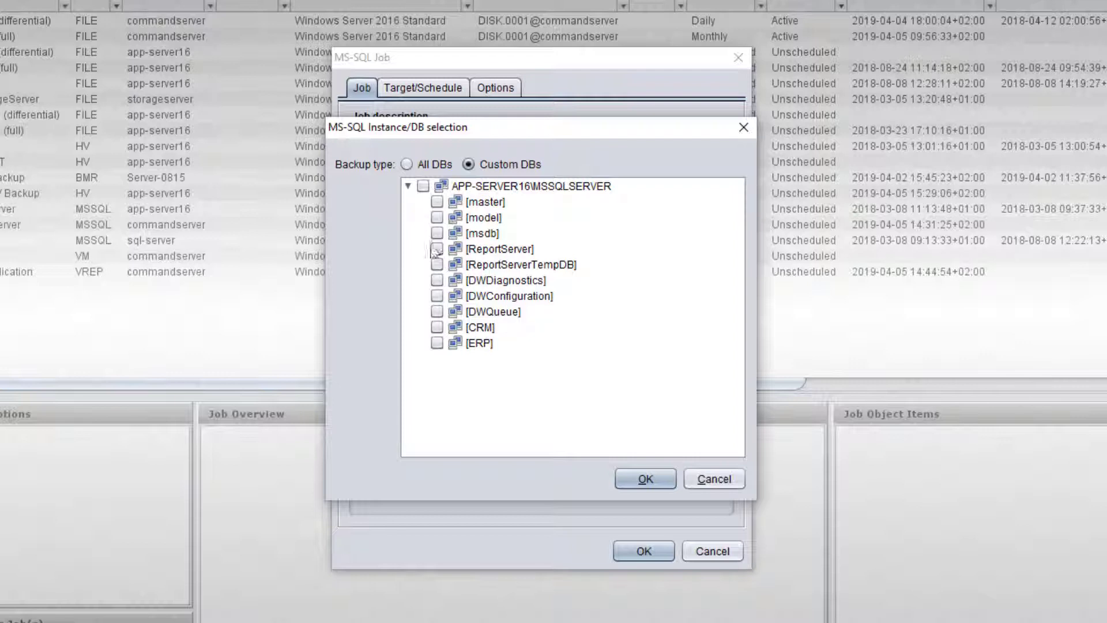
left_click(437, 327)
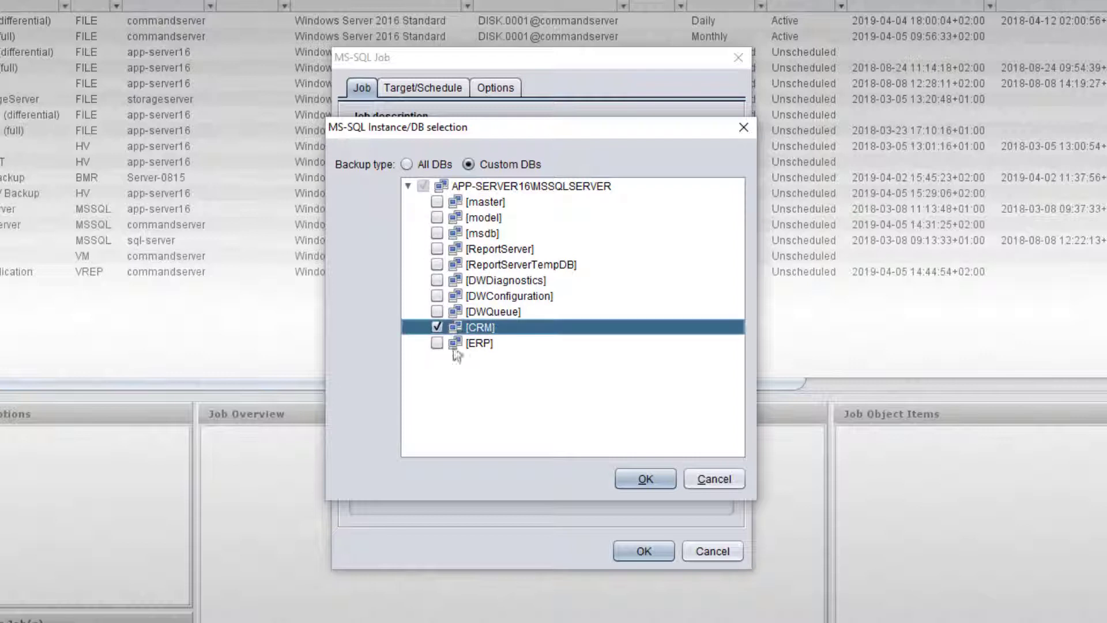
left_click(438, 343)
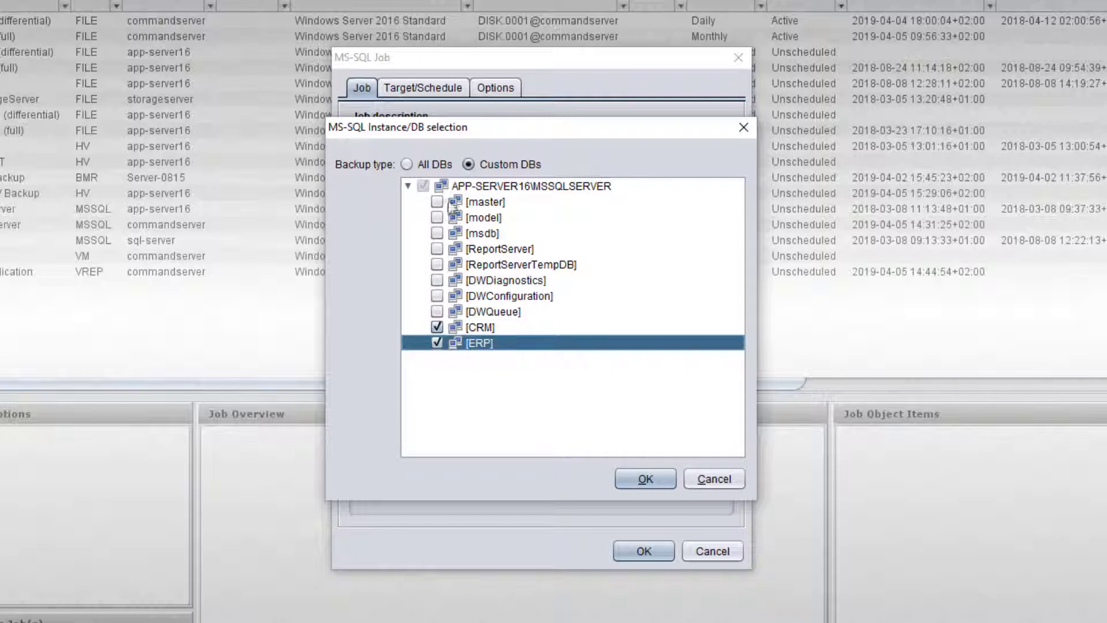
- Include all databases of the APP-SERVER16\MSSQLSERVER instance and set the backup scheme to logfiles
left_click(409, 163)
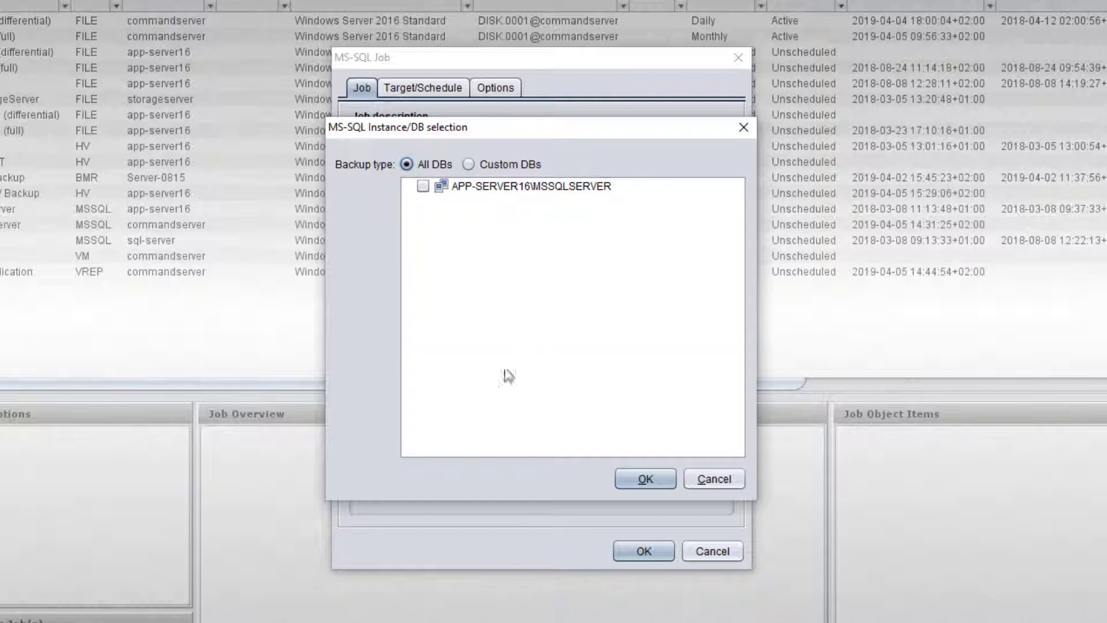
left_click(623, 476)
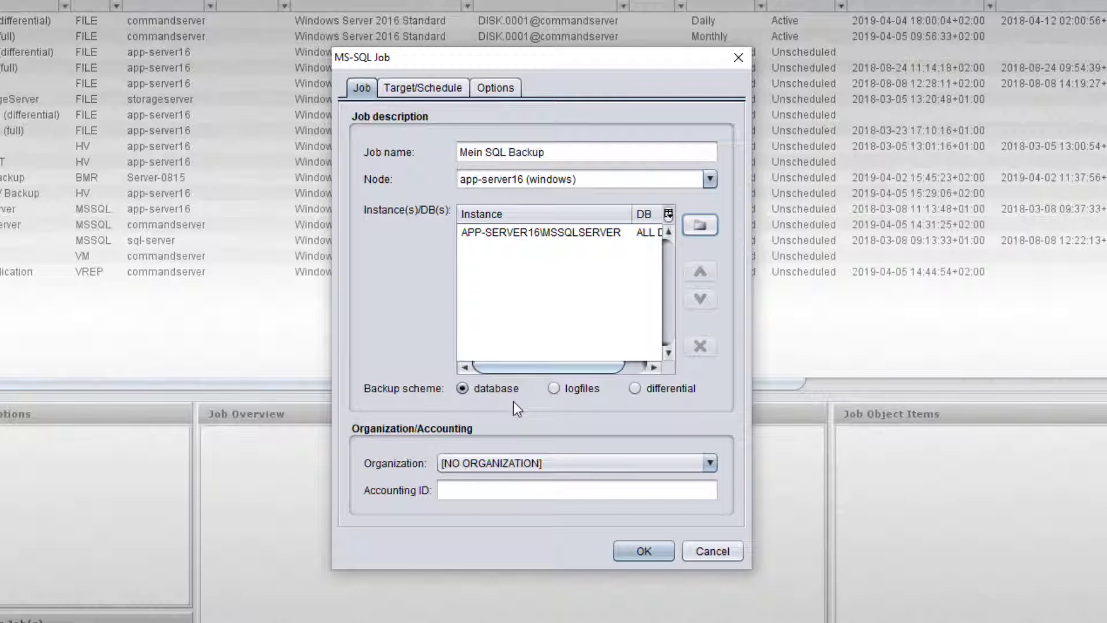
left_click(552, 389)
left_click(636, 393)
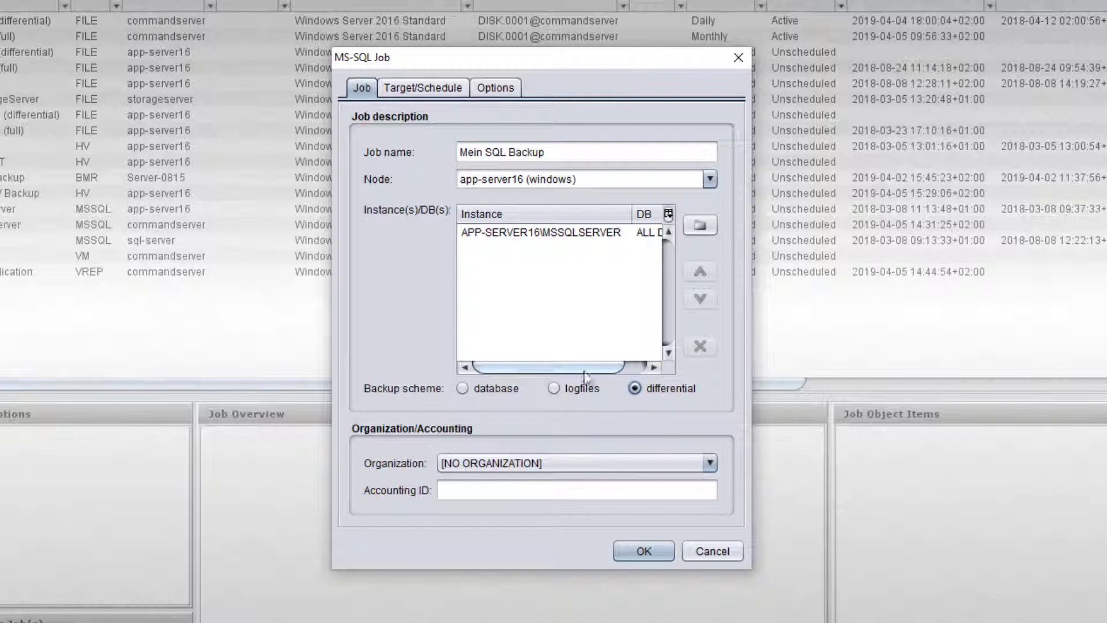
left_click(554, 387)
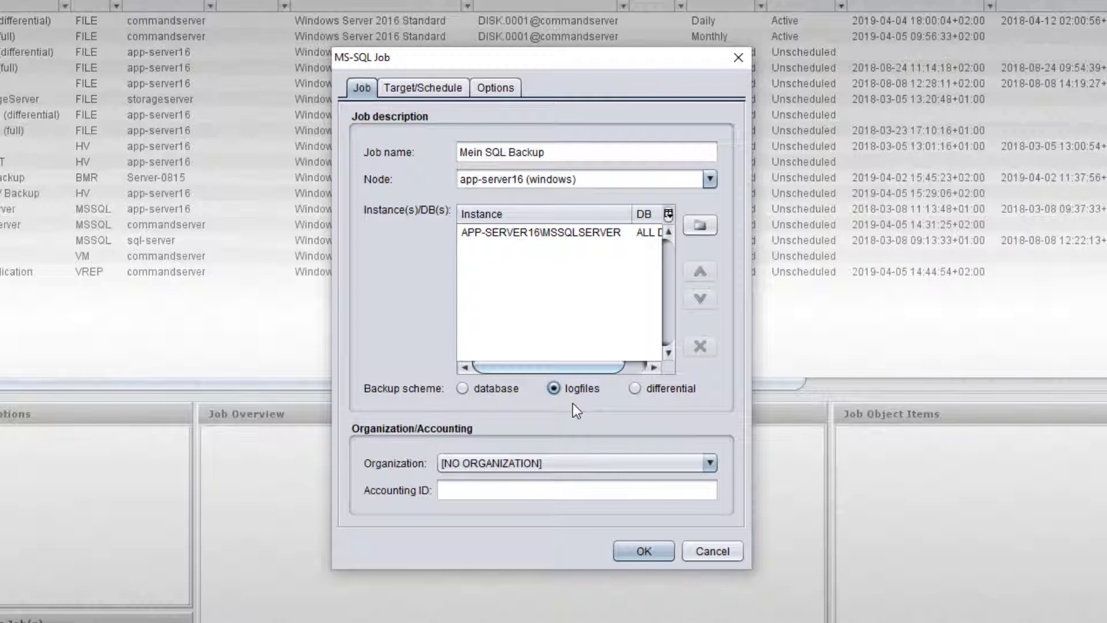
- Set the job's first media pool to DISK.0001@commandserver and its schedule to Daily
left_click(417, 88)
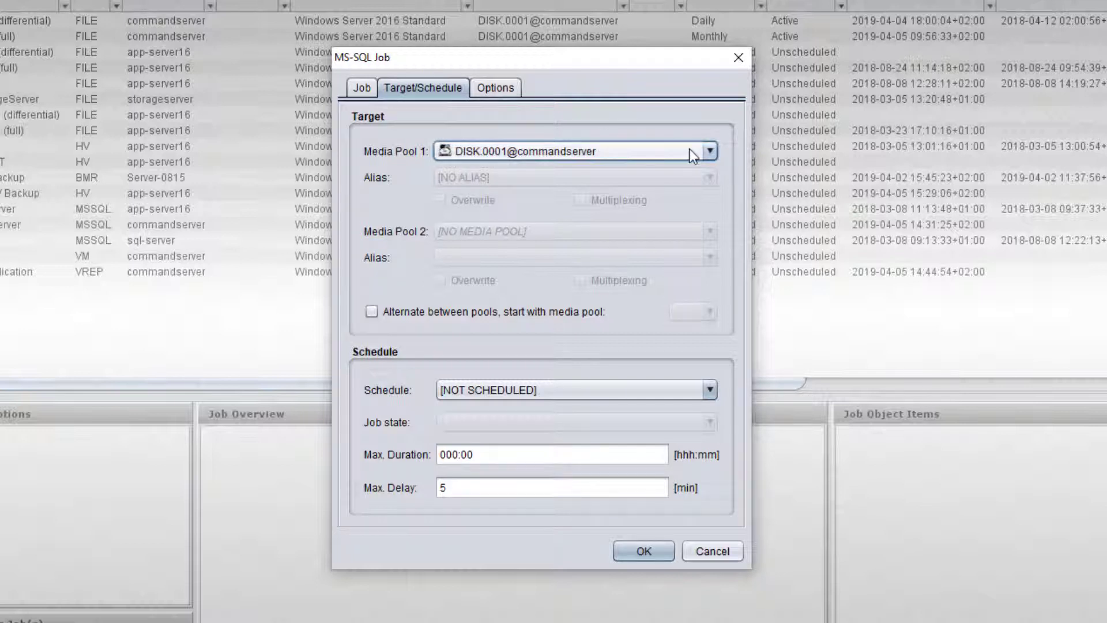
left_click(710, 151)
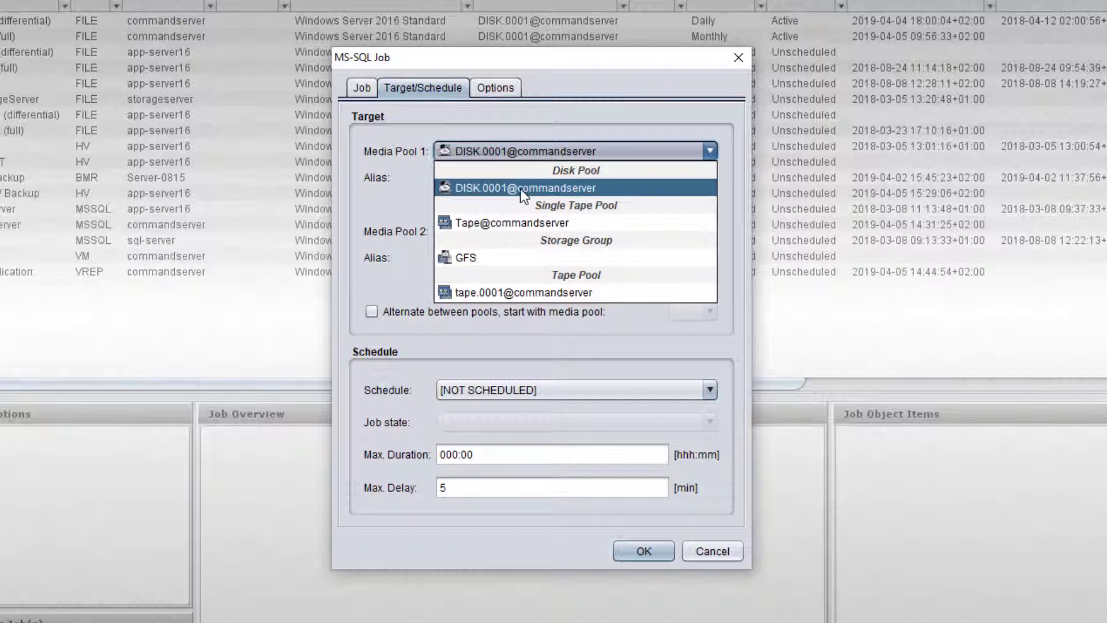
mouse_move(520, 189)
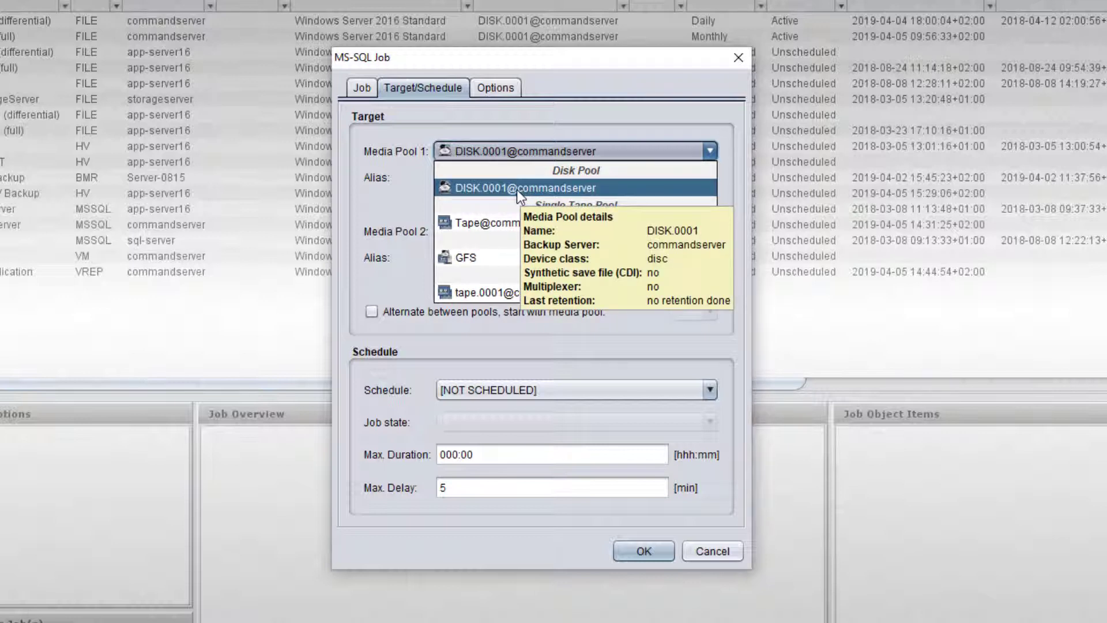
mouse_move(490, 290)
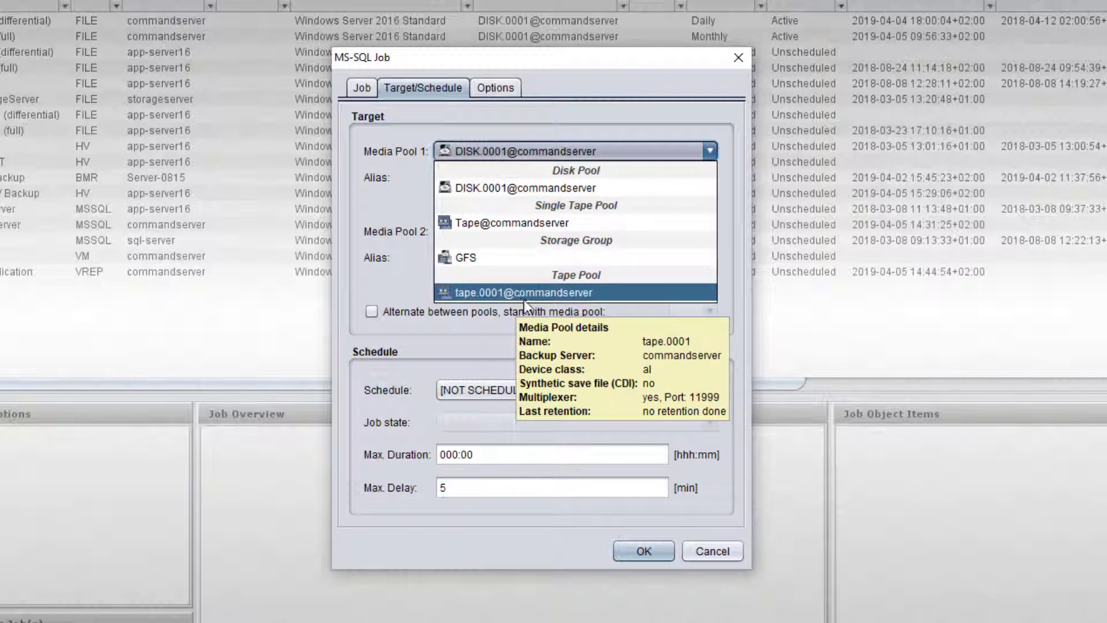
left_click(536, 189)
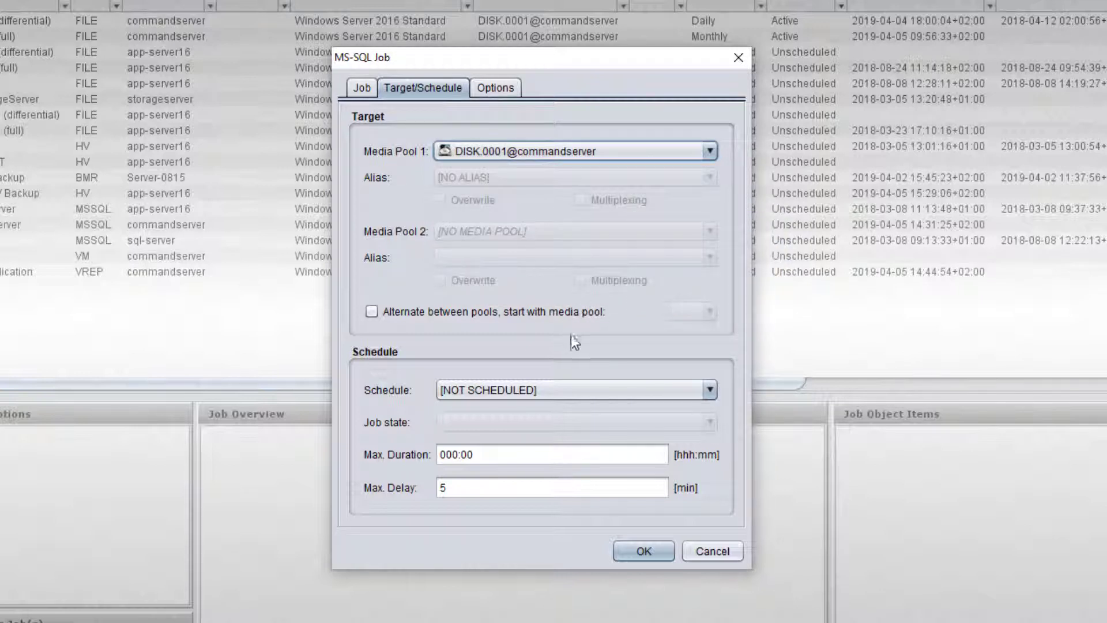
left_click(709, 390)
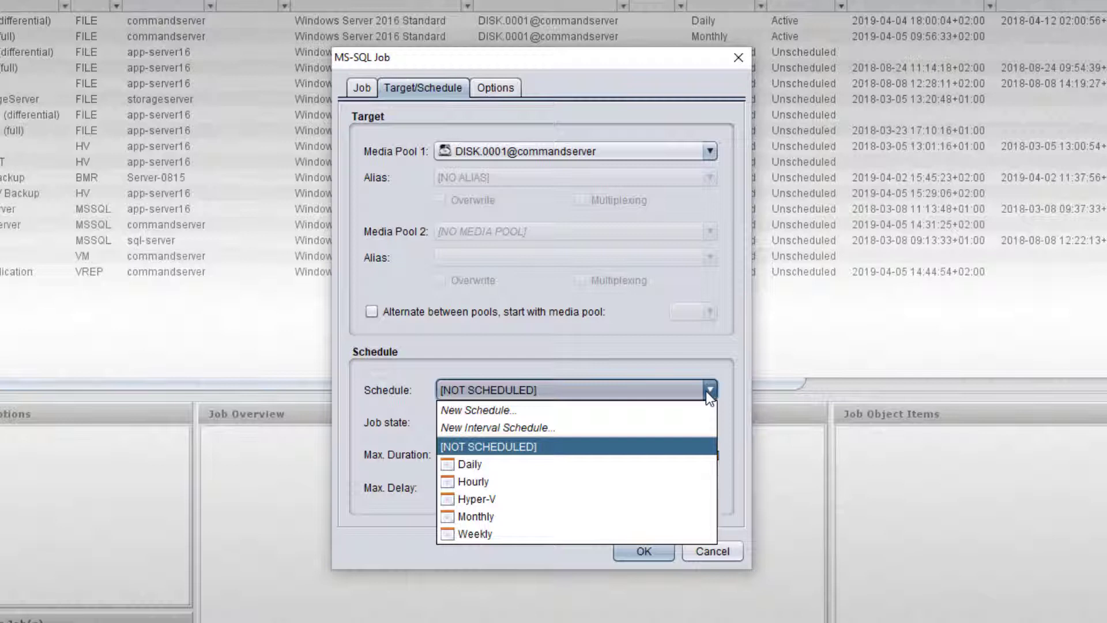
left_click(511, 465)
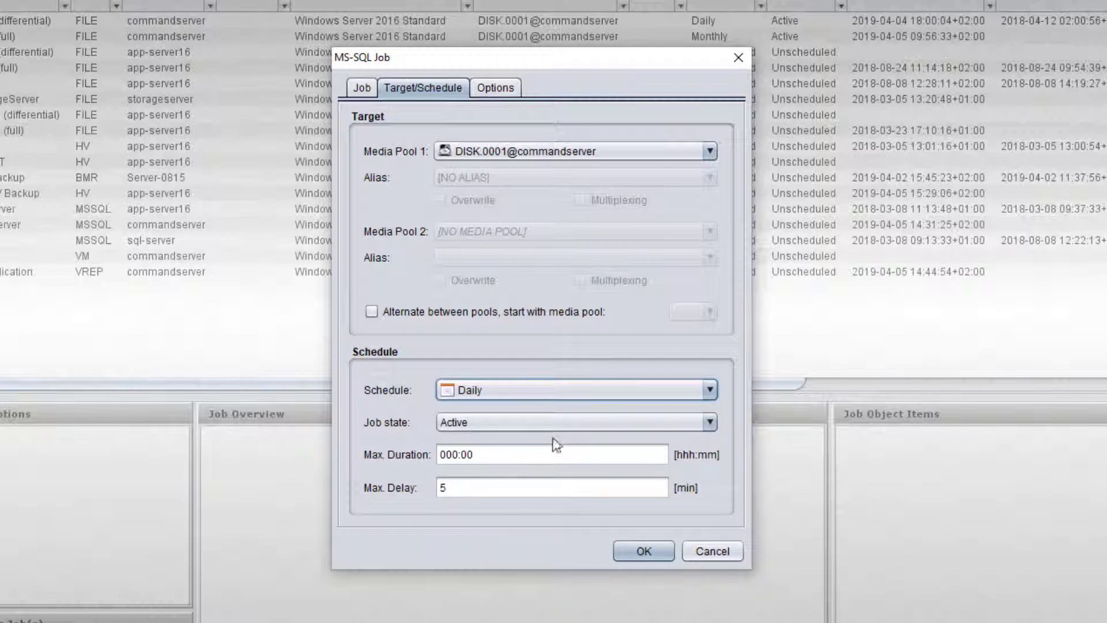
- Review the job's client compression choices and advanced options, and save the backup job
left_click(511, 86)
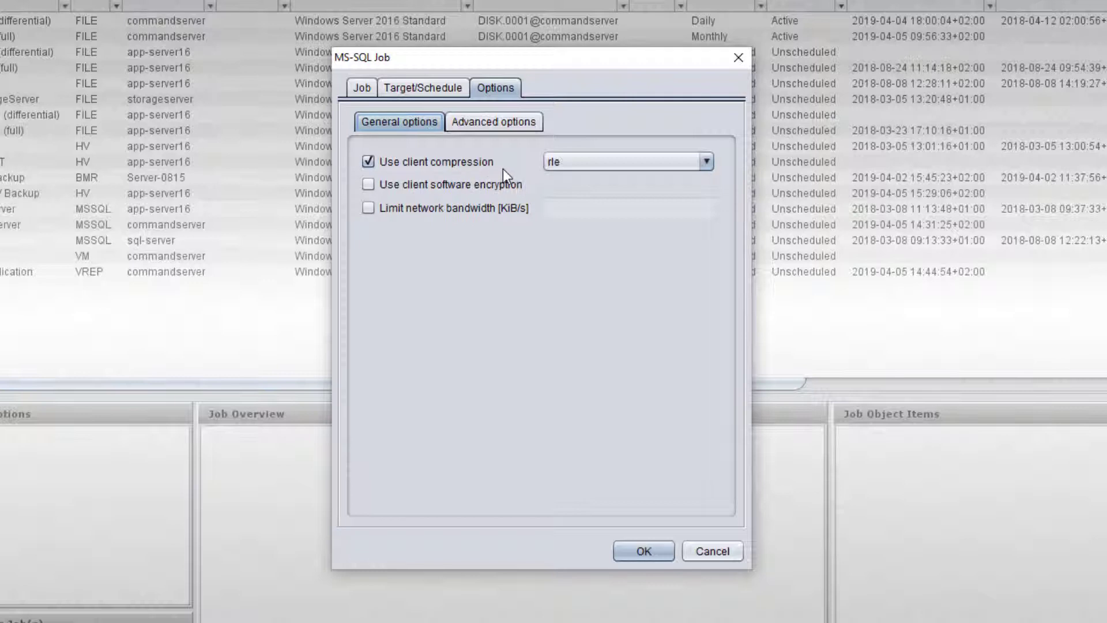
left_click(711, 162)
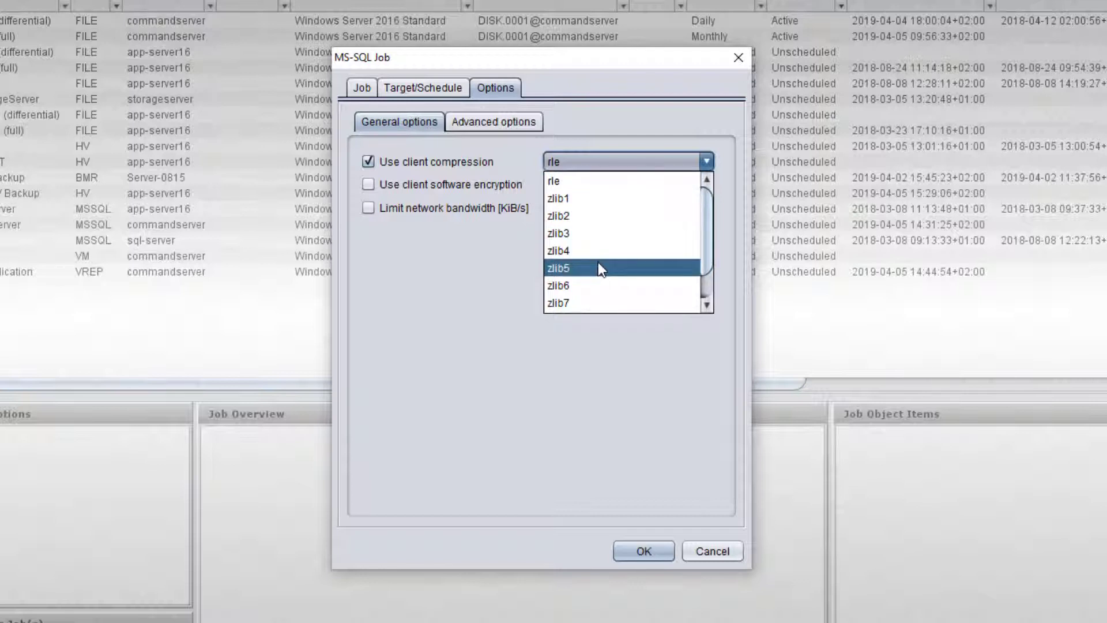
left_click(461, 240)
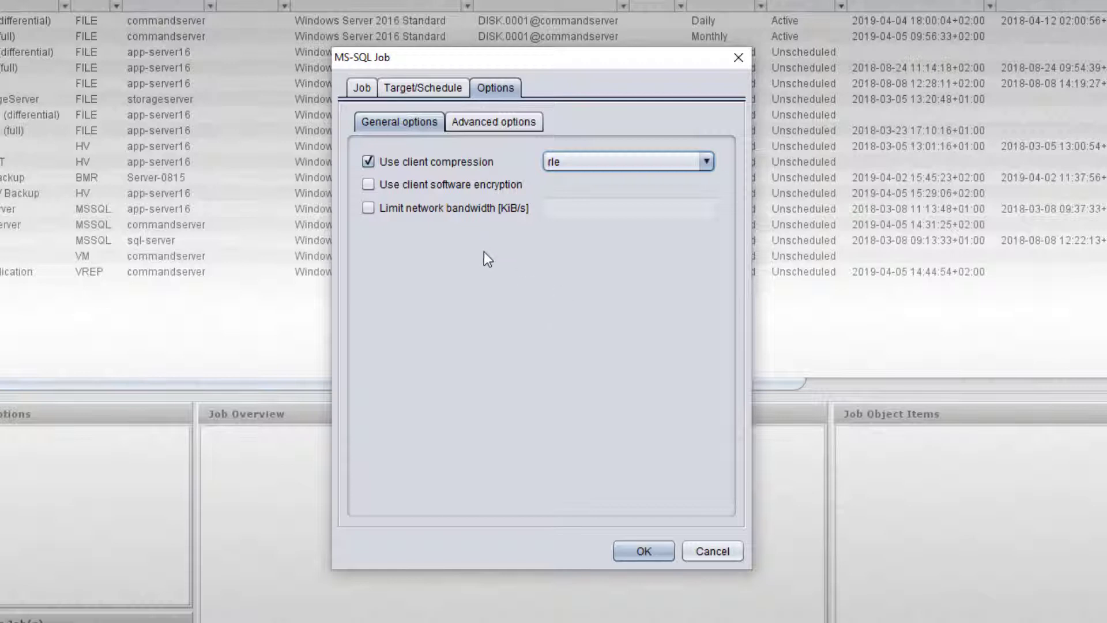
left_click(541, 125)
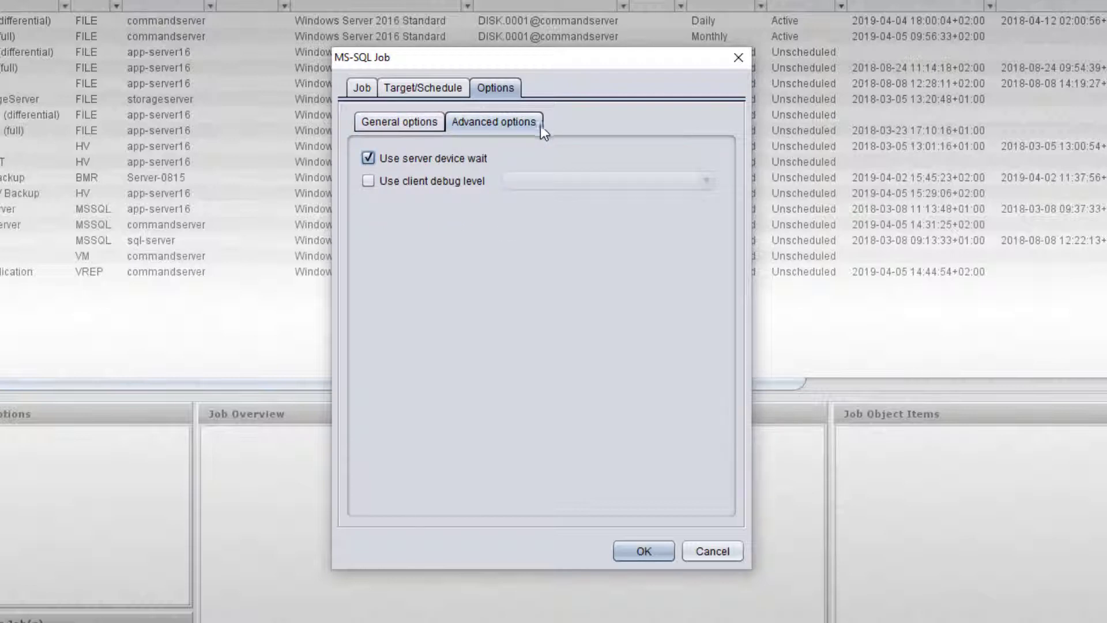
left_click(430, 123)
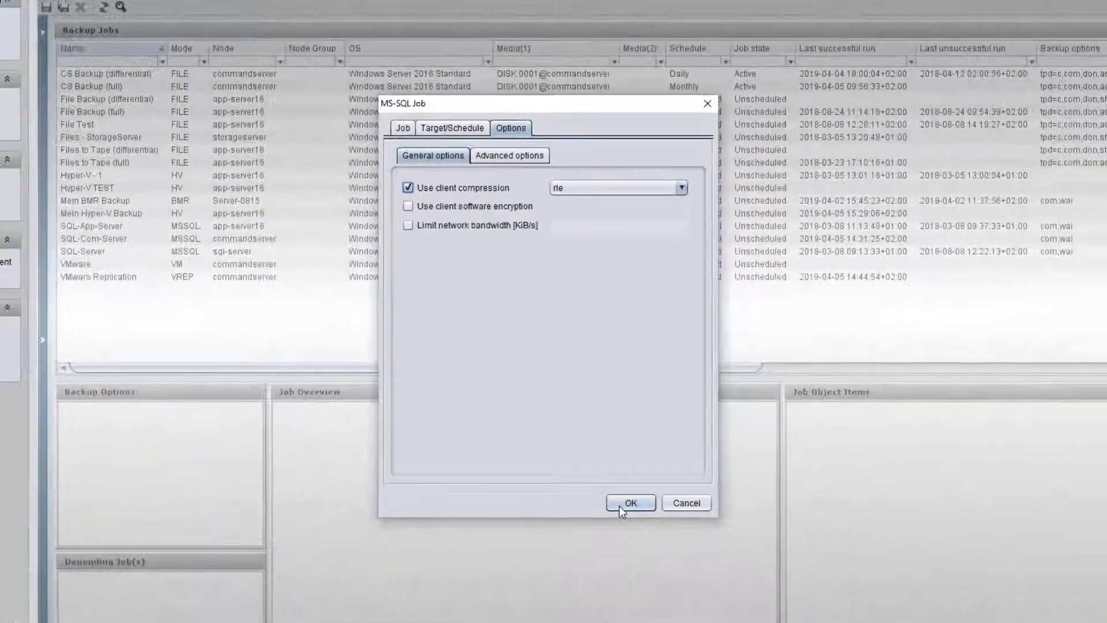
left_click(626, 549)
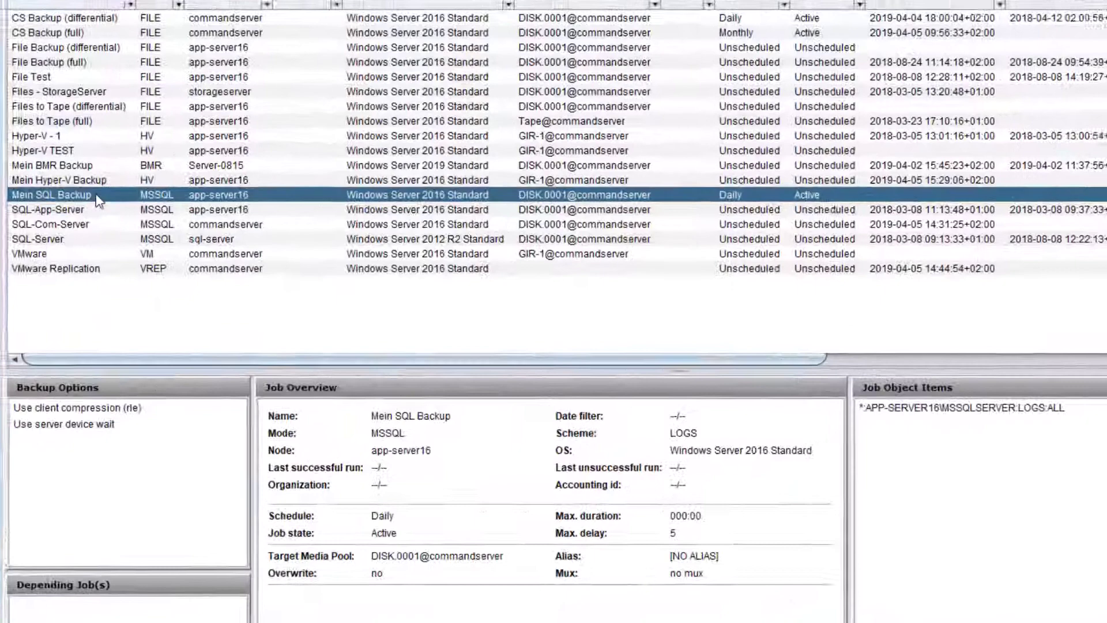
- Run a connectivity test on the Mein SQL Backup job and close its result
right_click(97, 196)
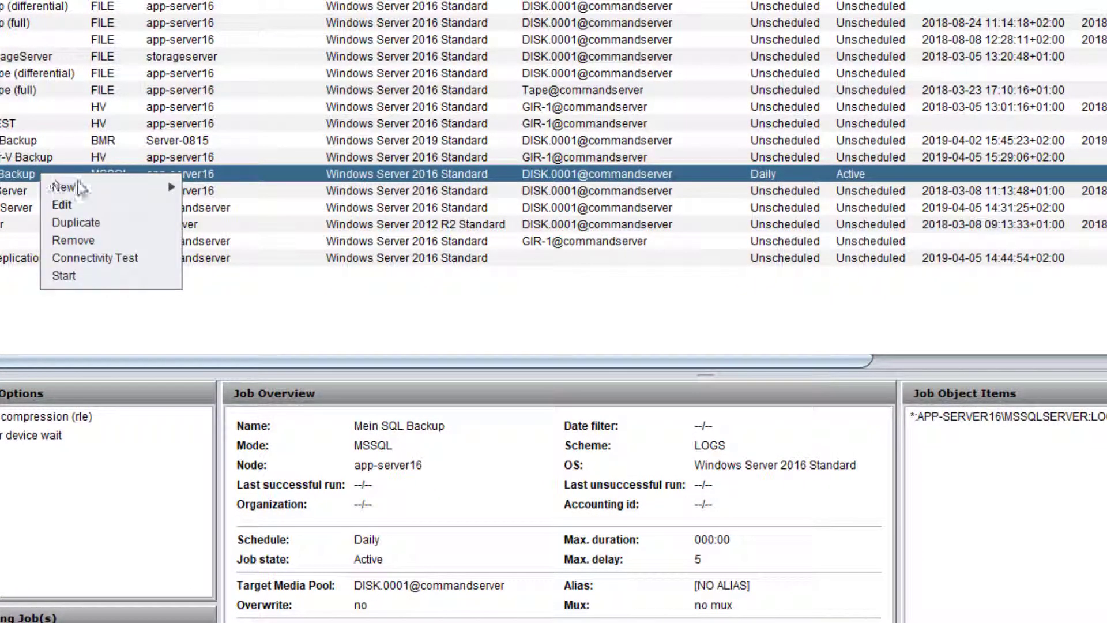
left_click(155, 260)
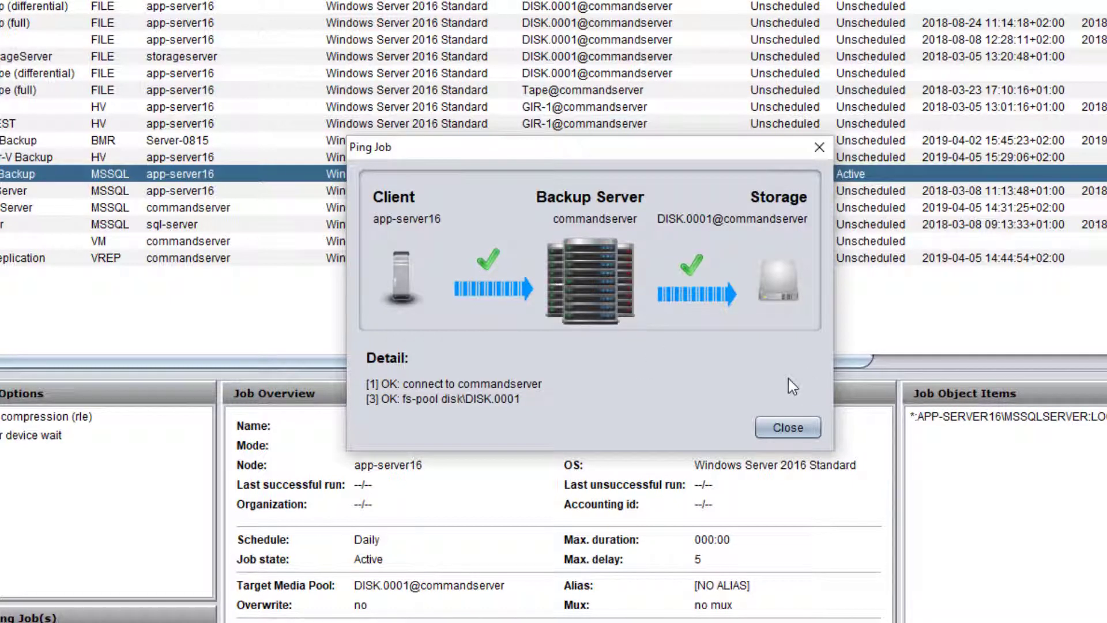
left_click(788, 427)
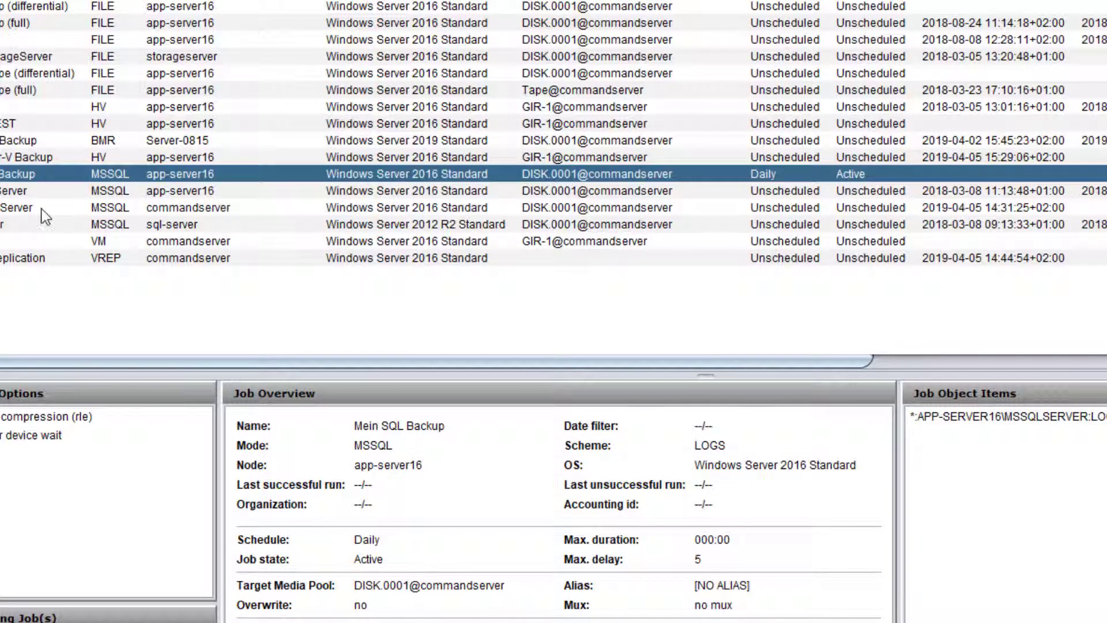
- Start the Mein SQL Backup job manually and open the monitoring view to follow it
right_click(40, 173)
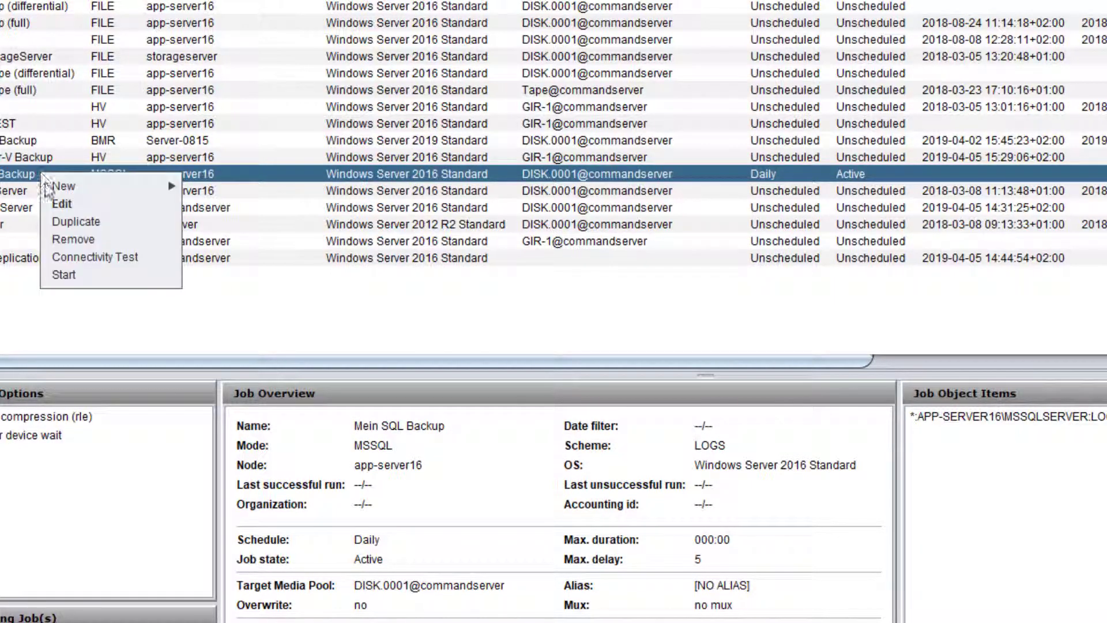
left_click(91, 276)
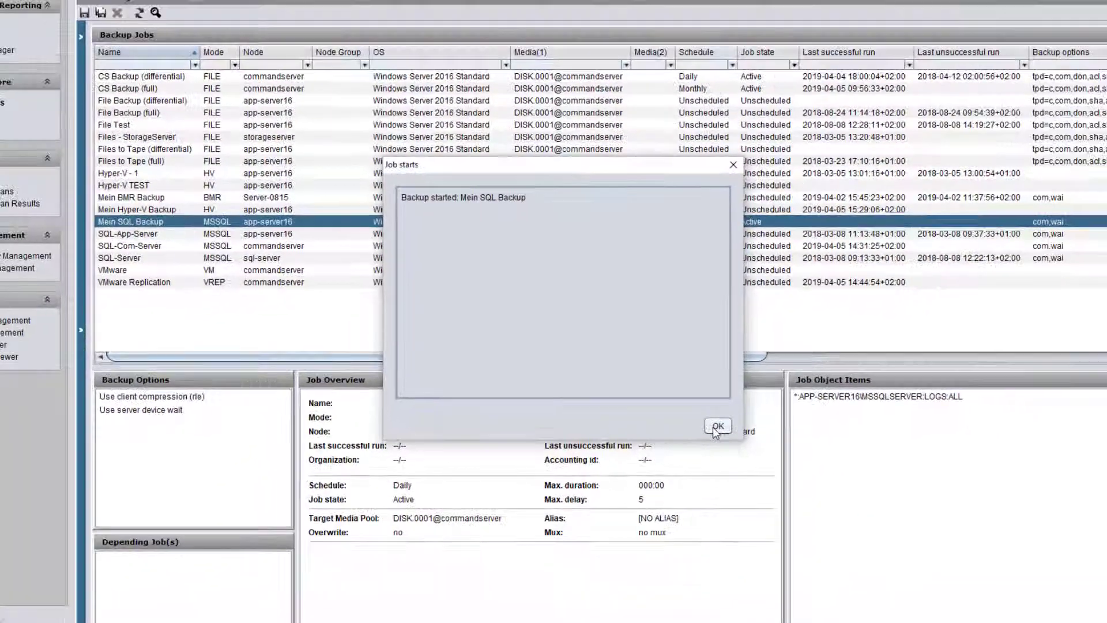
left_click(800, 457)
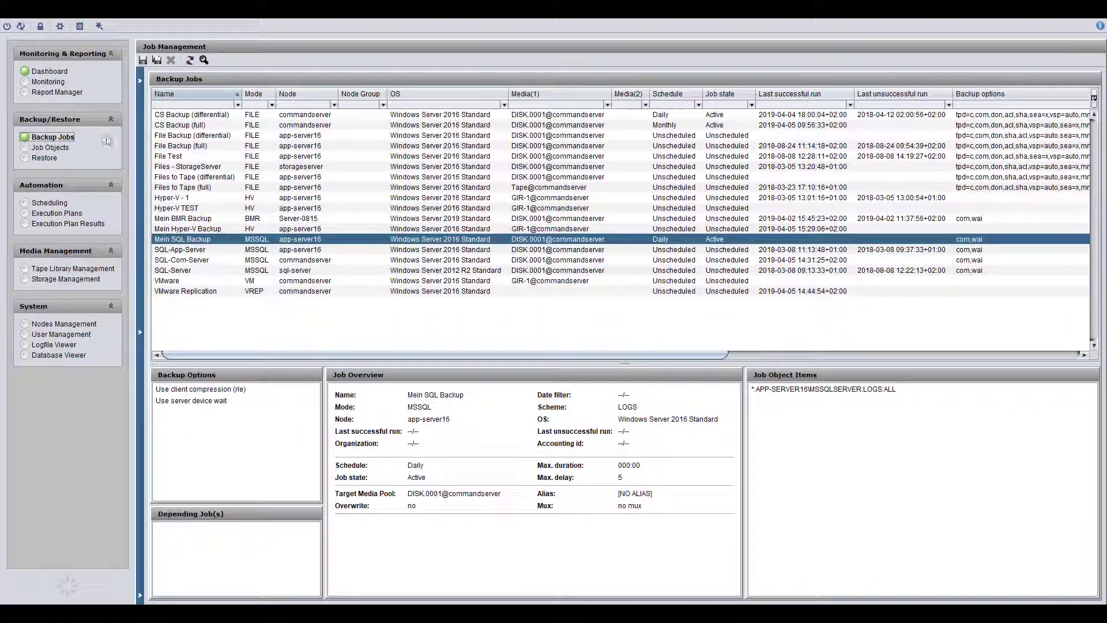
left_click(49, 83)
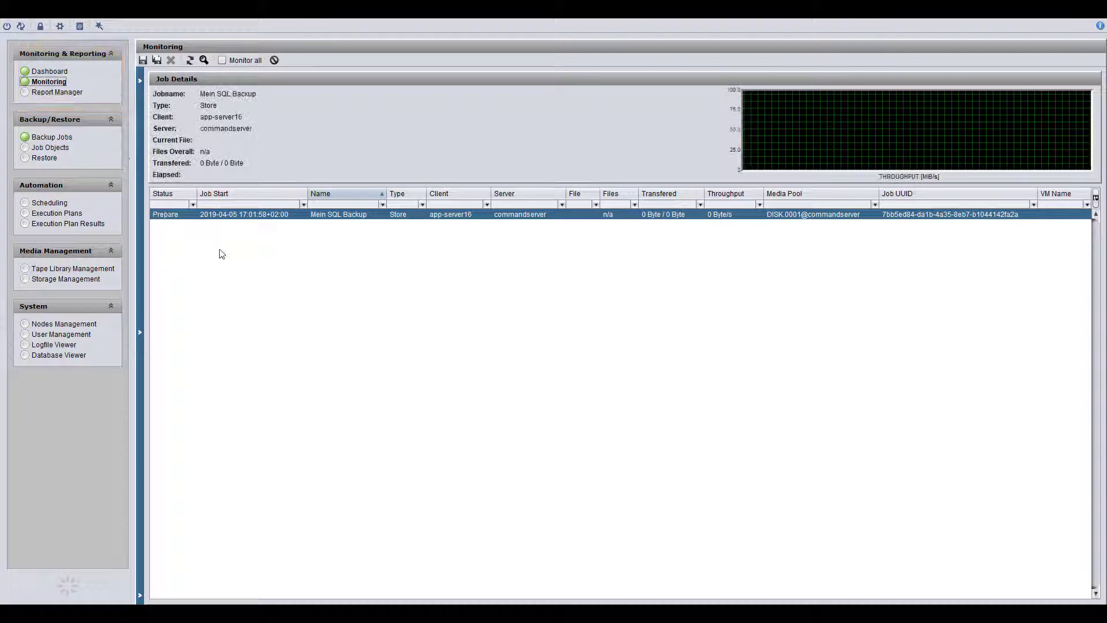